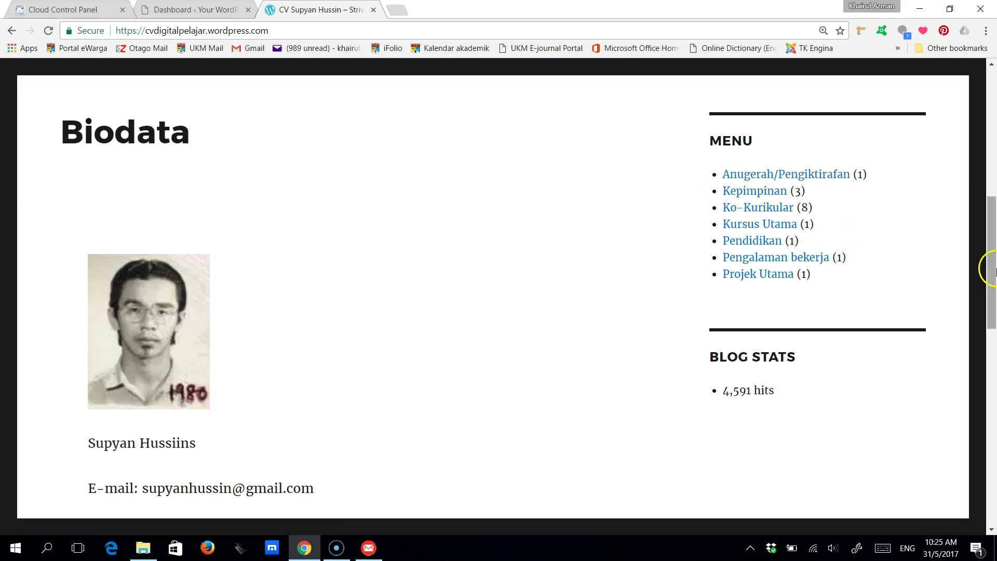
# - Scroll back to the top of the CV site's home page, then switch to the WordPress admin dashboard
pyautogui.moveTo(992, 270); pyautogui.dragTo(989, 150)
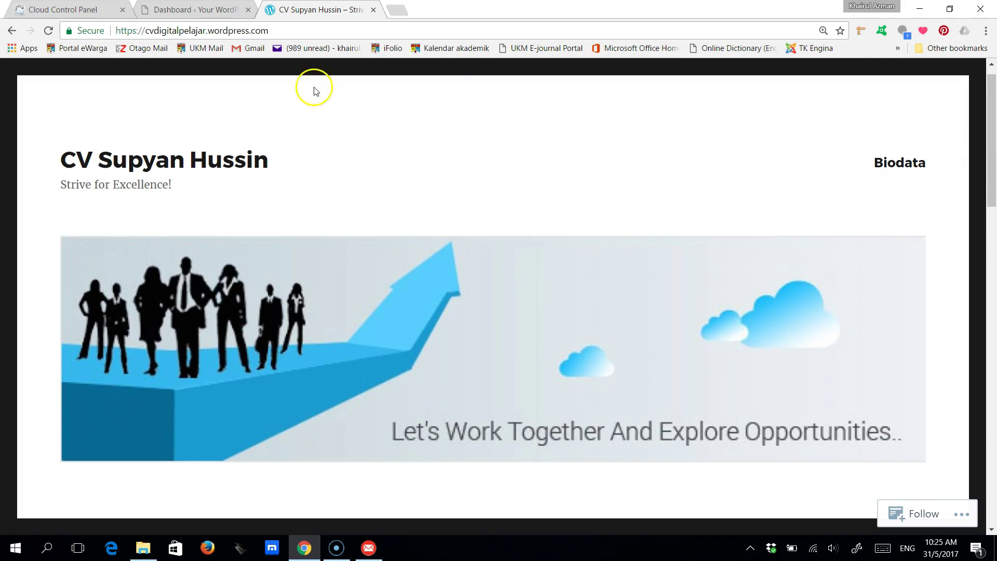
pyautogui.click(207, 14)
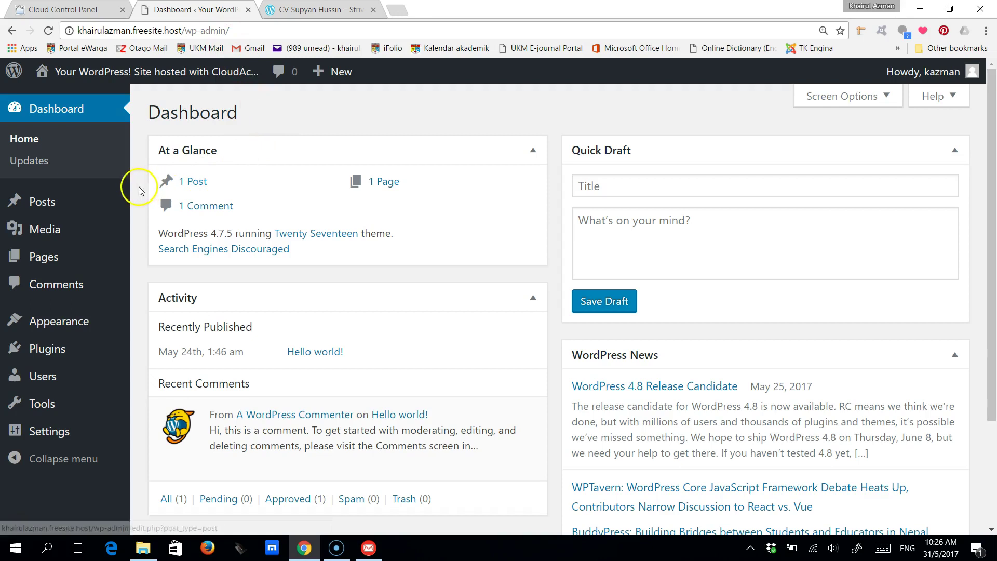
# - Create a new page titled Biodata, checking the existing CV site for reference
pyautogui.moveTo(50, 259)
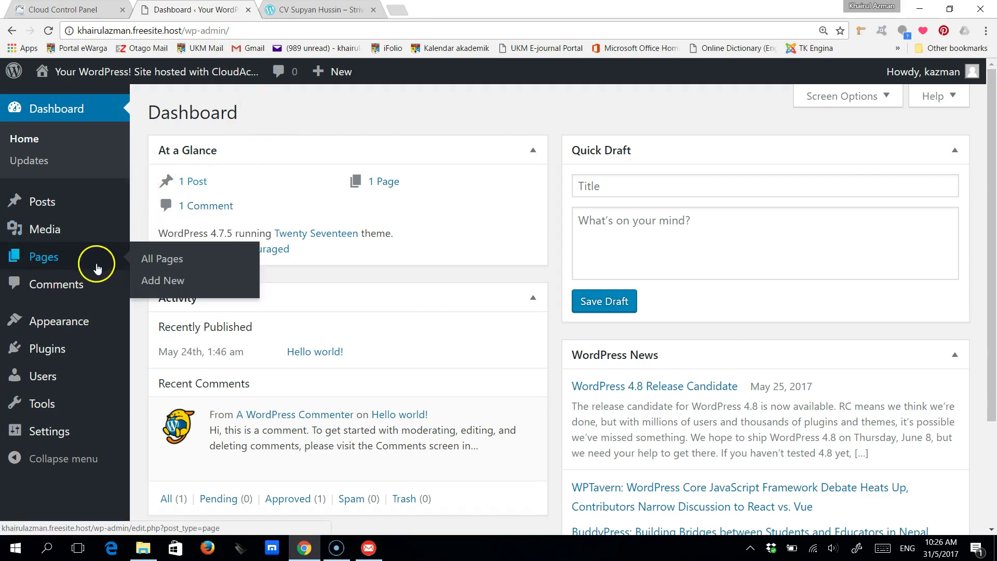
pyautogui.click(152, 281)
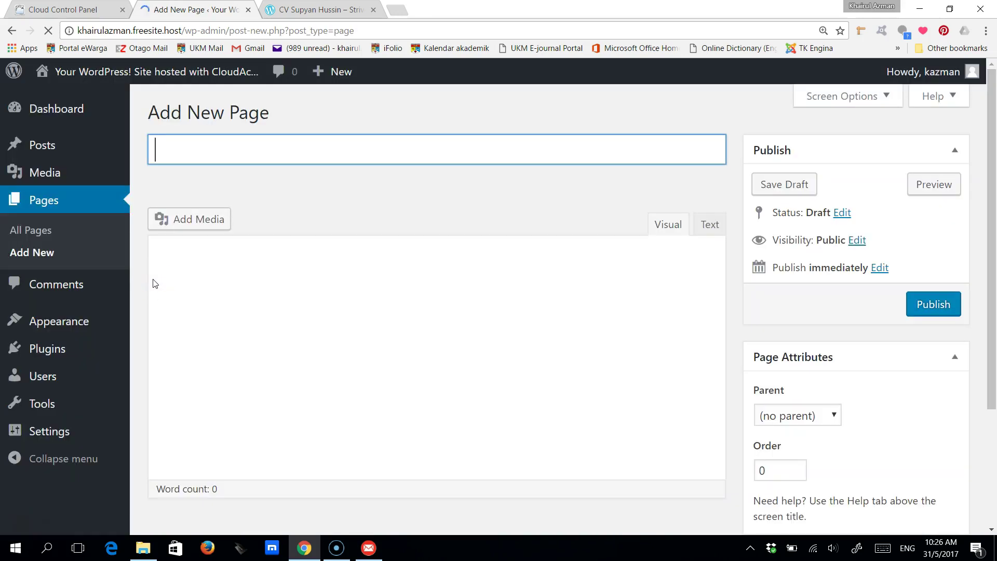
pyautogui.click(243, 189)
pyautogui.click(329, 9)
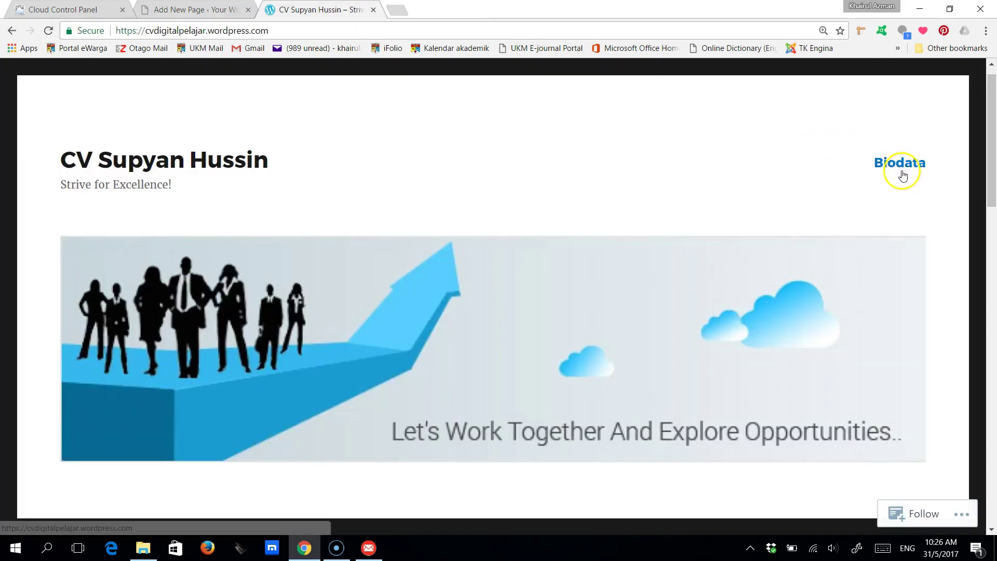
pyautogui.click(182, 10)
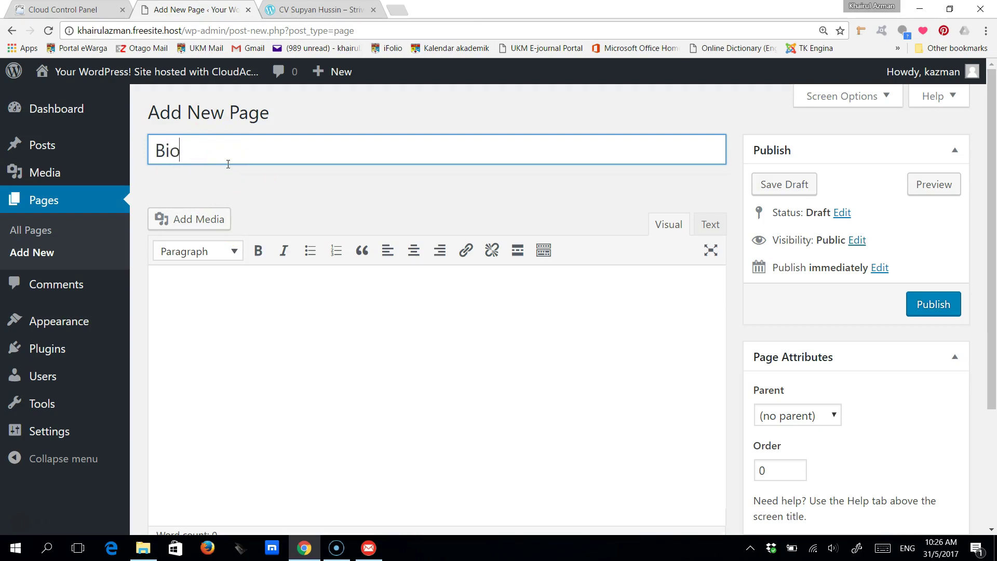
pyautogui.click(175, 286)
# - Type 'I am a lecturer in the School of Accounting.' and insert a blank first line above it
pyautogui.click(190, 293)
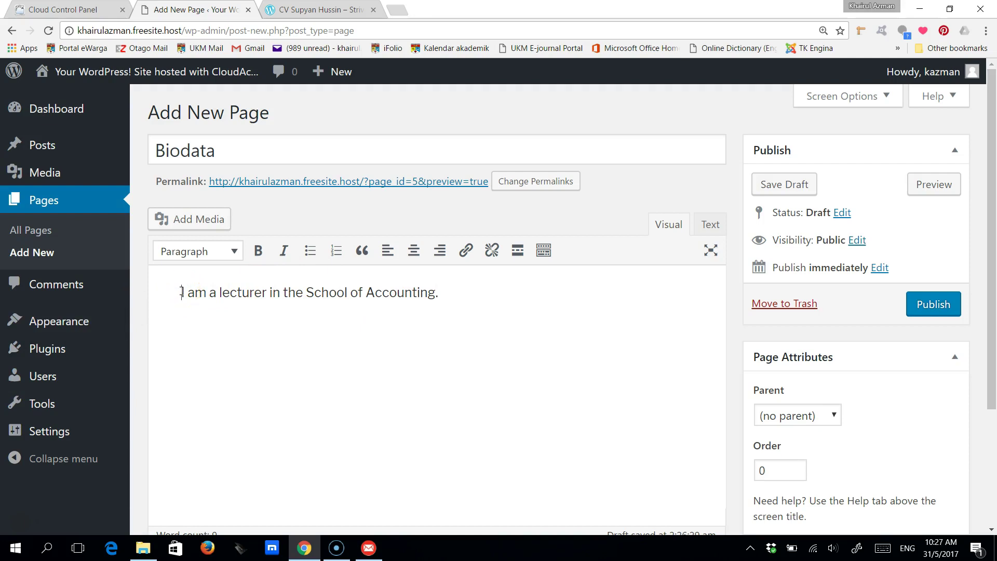
pyautogui.click(186, 349)
pyautogui.press('Return')
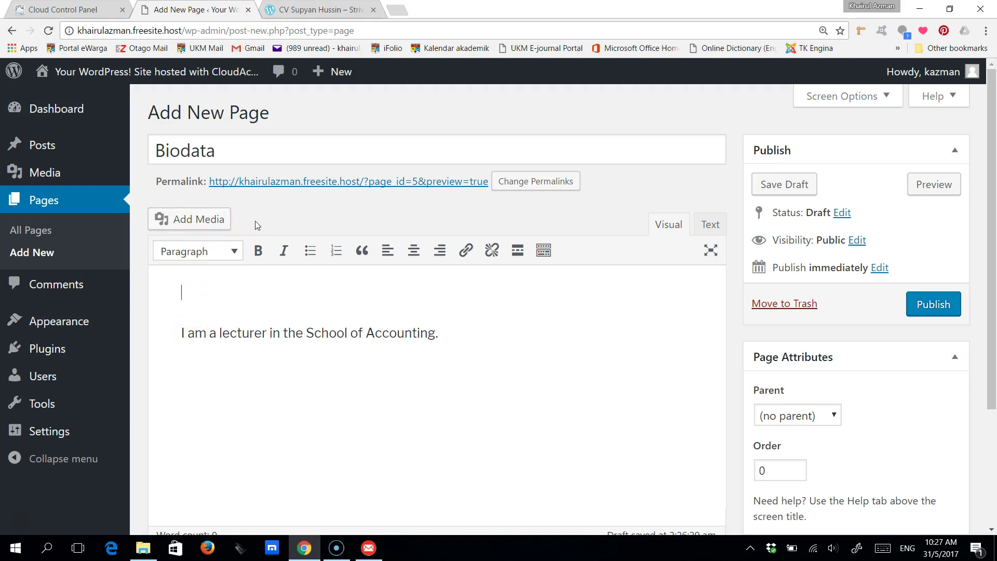
pyautogui.click(196, 278)
# - Upload the portrait photo from the Pictures folder into the media library
pyautogui.click(192, 227)
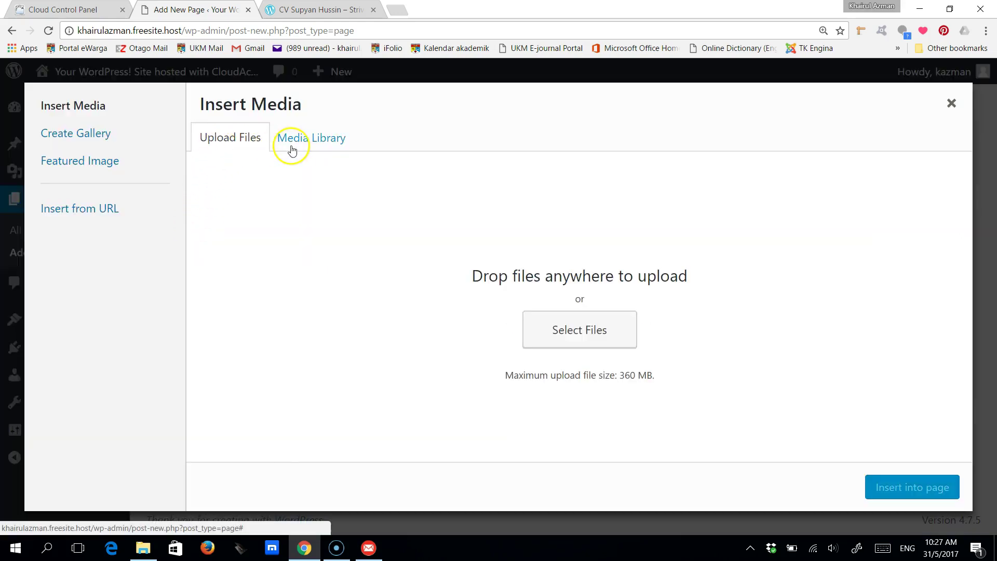
pyautogui.click(298, 145)
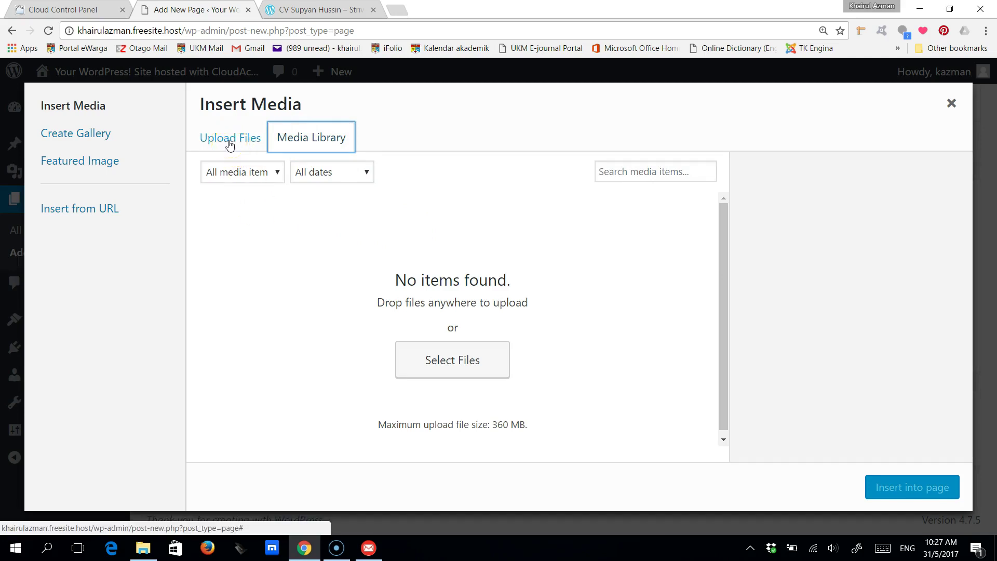
pyautogui.click(230, 138)
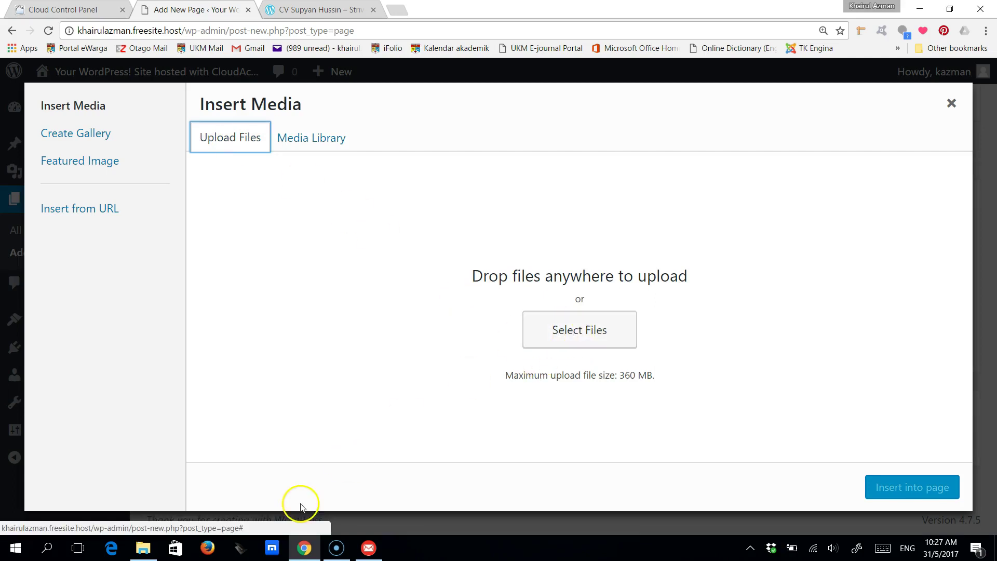
pyautogui.click(143, 550)
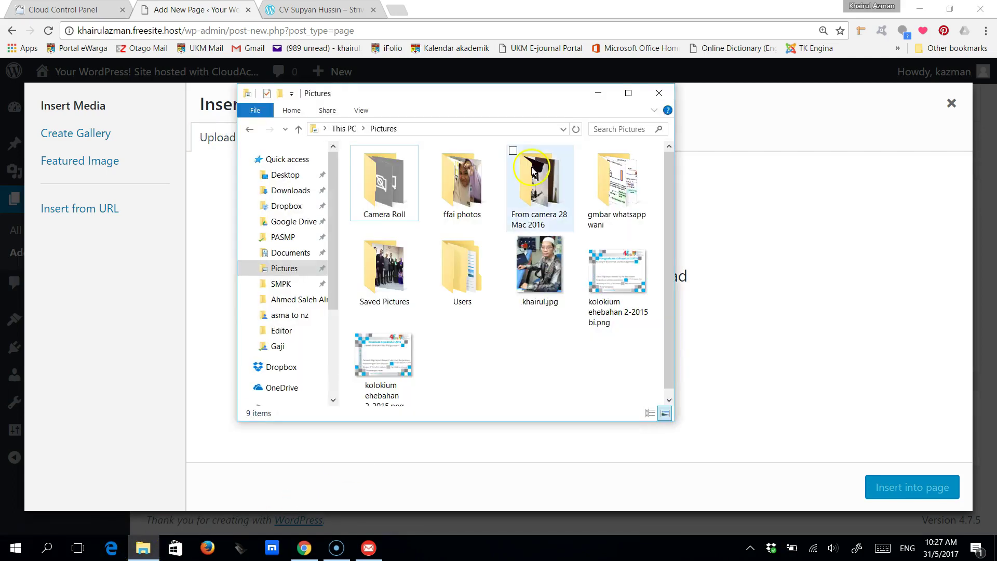
pyautogui.moveTo(522, 99); pyautogui.dragTo(293, 122)
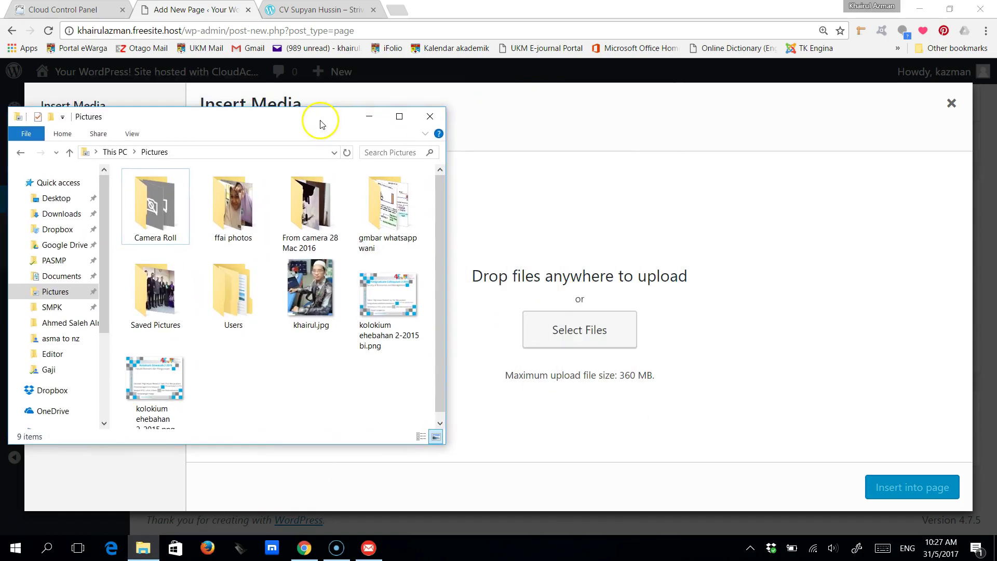
pyautogui.click(311, 293)
pyautogui.moveTo(516, 341); pyautogui.dragTo(595, 349)
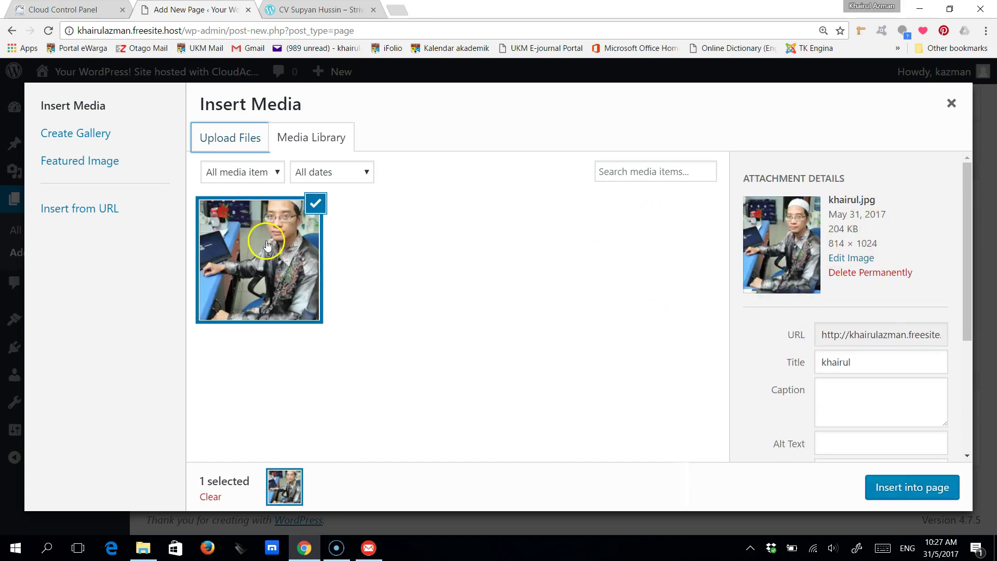
# - Insert the photo centred at medium size (238 × 300) at the top of the page
pyautogui.moveTo(967, 227); pyautogui.dragTo(979, 350)
pyautogui.click(831, 376)
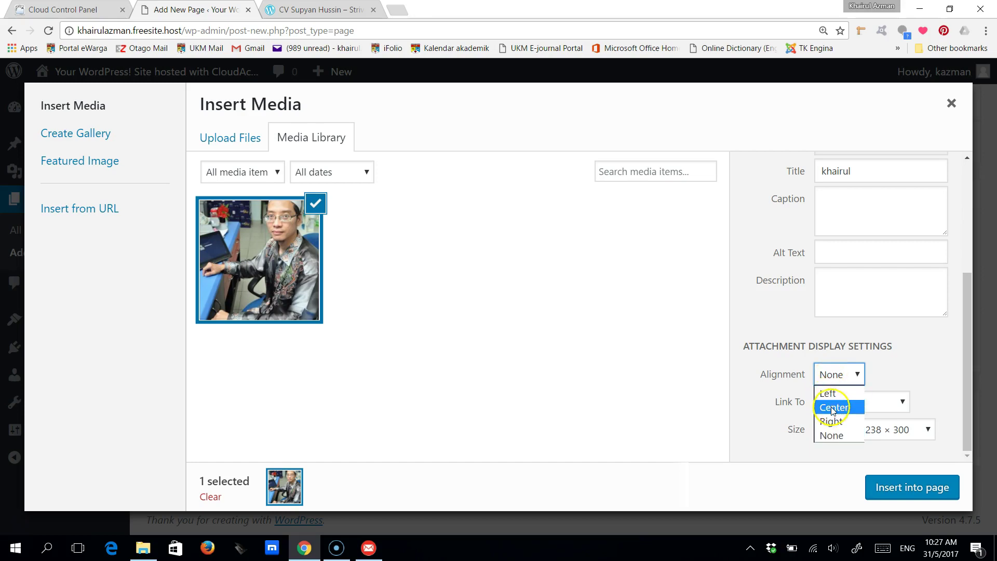
pyautogui.click(831, 407)
pyautogui.click(842, 431)
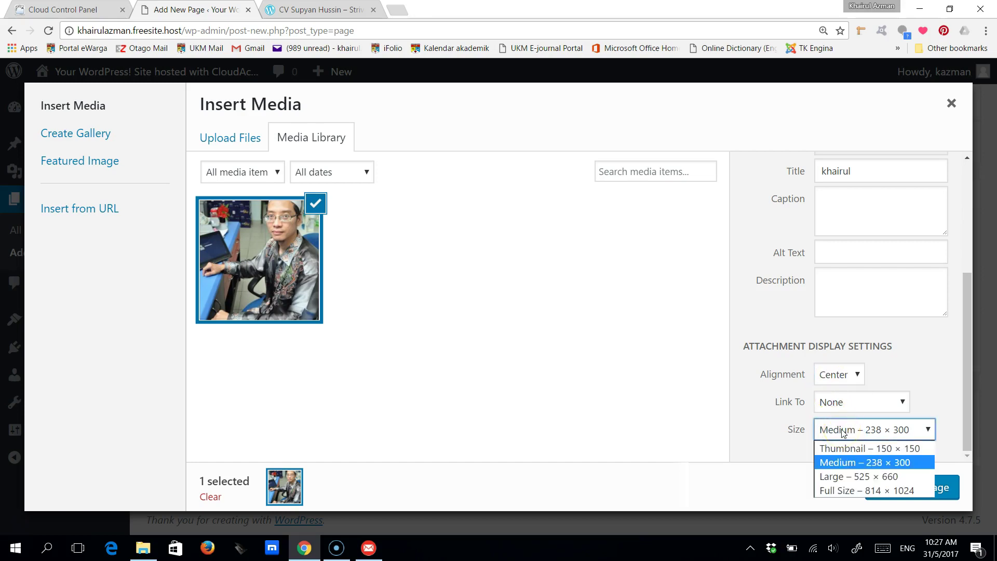
pyautogui.click(849, 466)
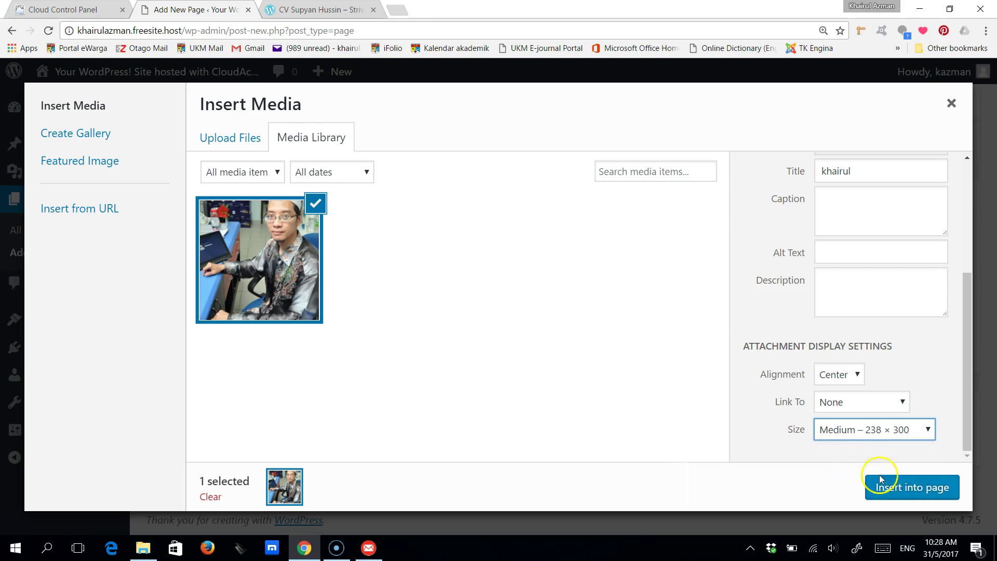
pyautogui.click(903, 491)
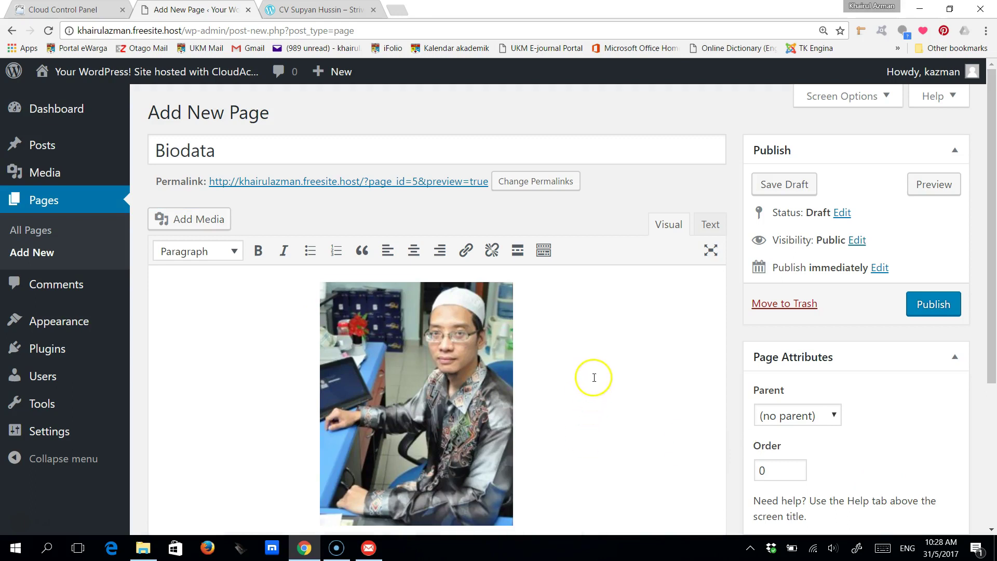
# - Save the Biodata page as a draft
pyautogui.moveTo(986, 200); pyautogui.dragTo(994, 268)
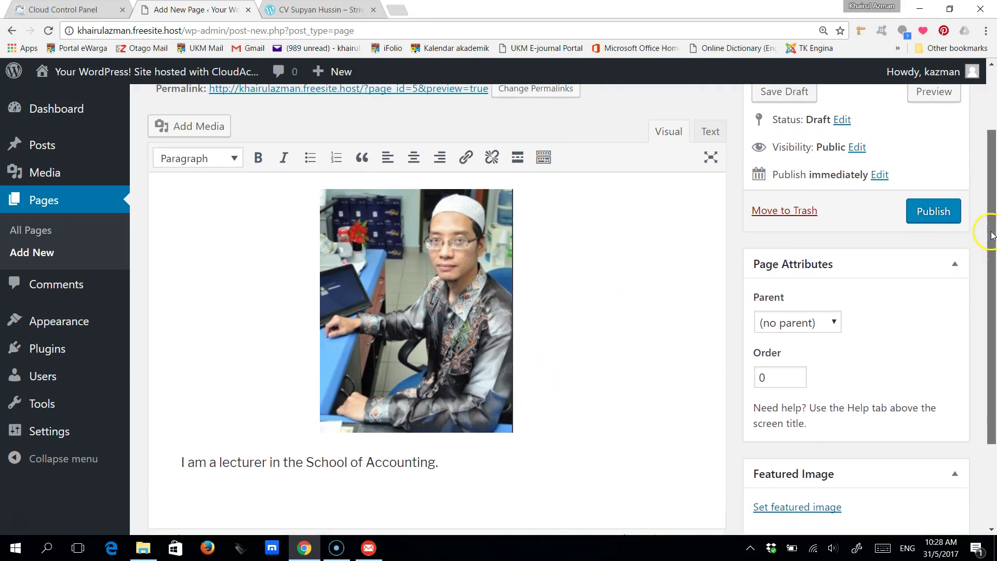
pyautogui.moveTo(989, 211); pyautogui.dragTo(990, 151)
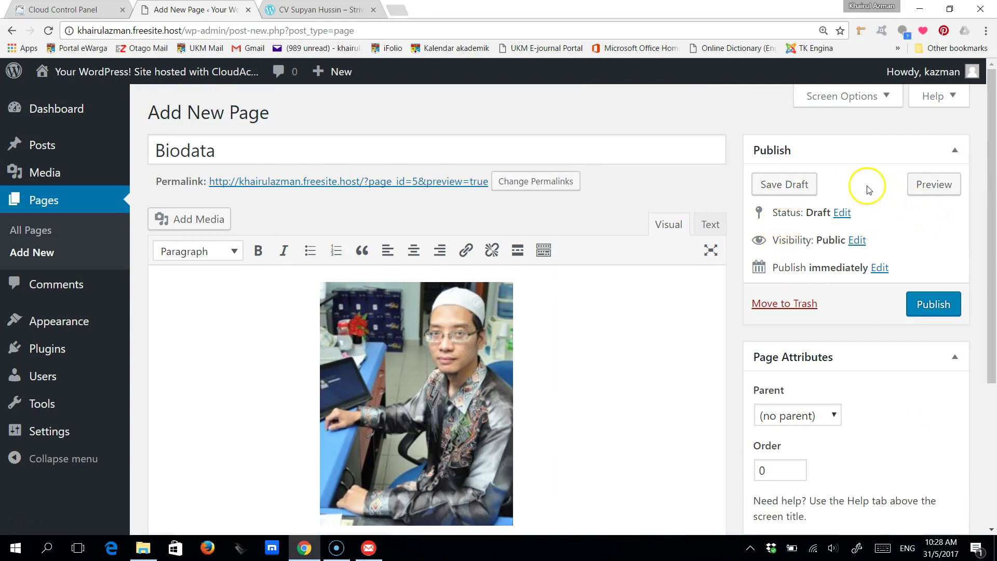
pyautogui.click(793, 185)
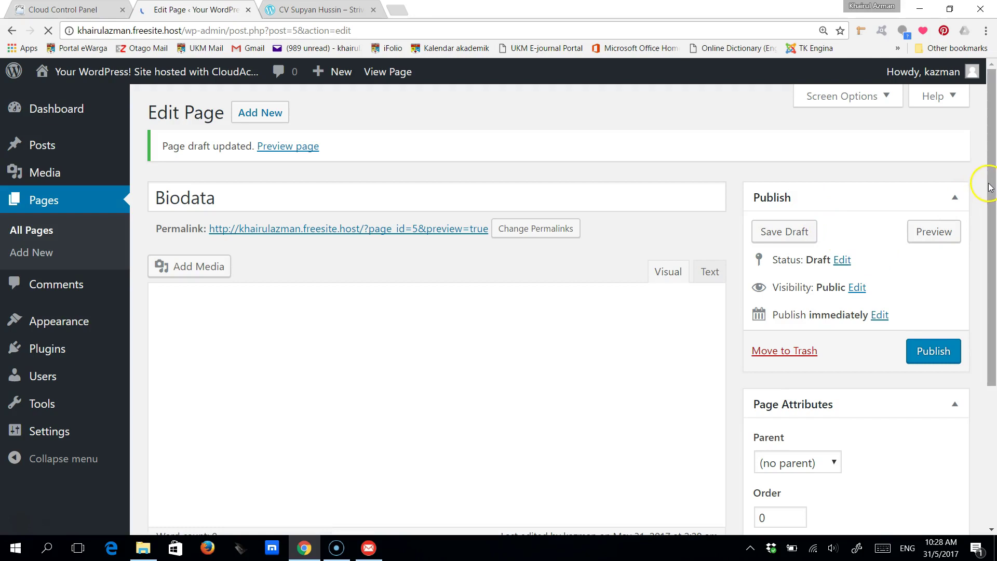
pyautogui.scroll(-1, 989, 187)
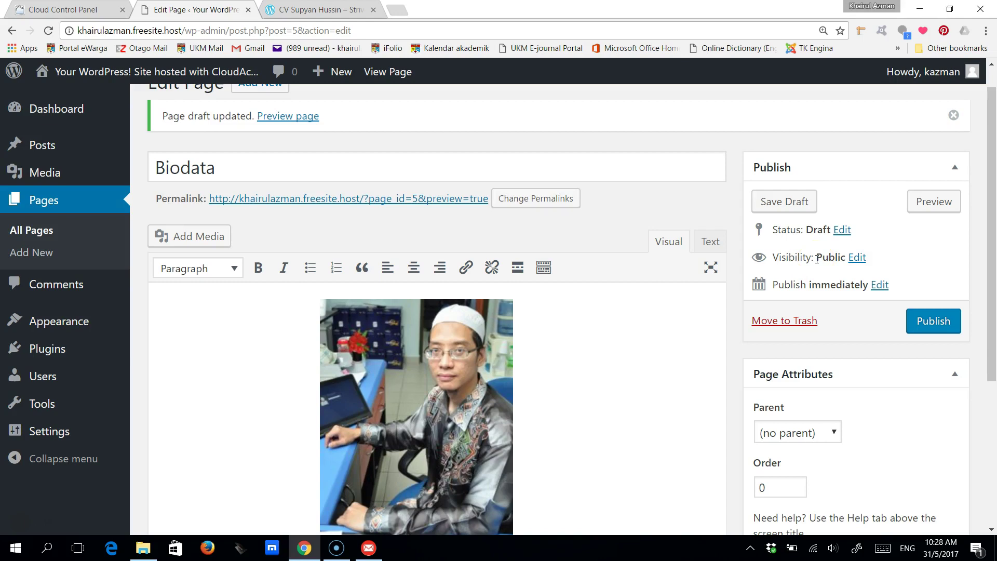
# - Confirm the visibility is Public and publish the Biodata page
pyautogui.moveTo(992, 249)
pyautogui.mouseDown()
pyautogui.moveTo(990, 282)
pyautogui.moveTo(991, 247)
pyautogui.mouseUp()
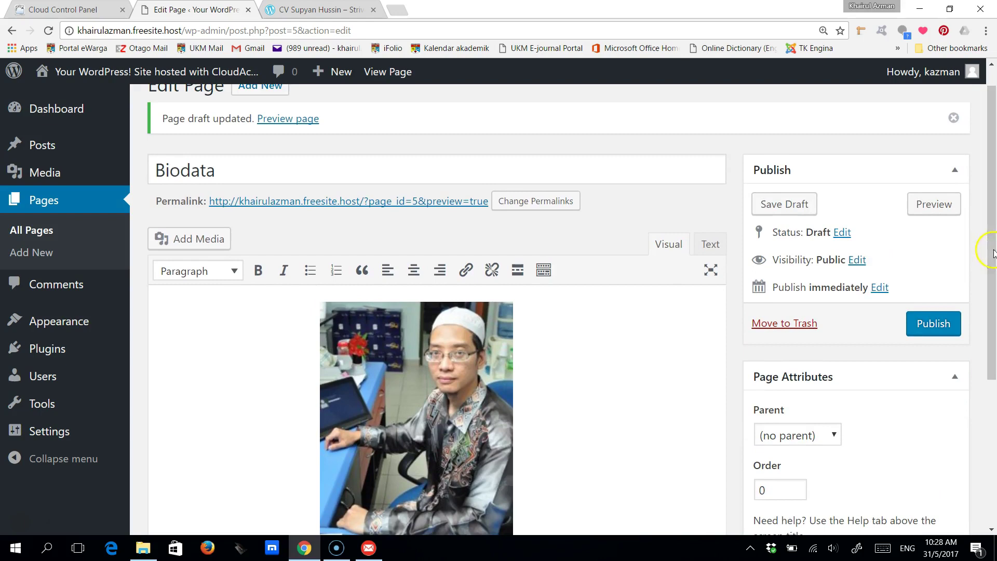
pyautogui.click(858, 261)
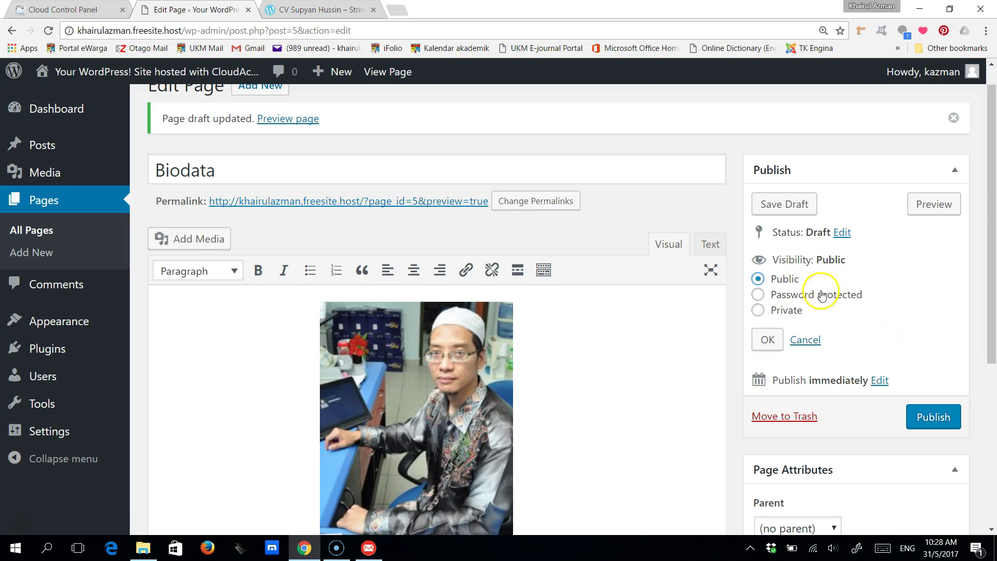
pyautogui.moveTo(993, 301); pyautogui.dragTo(994, 353)
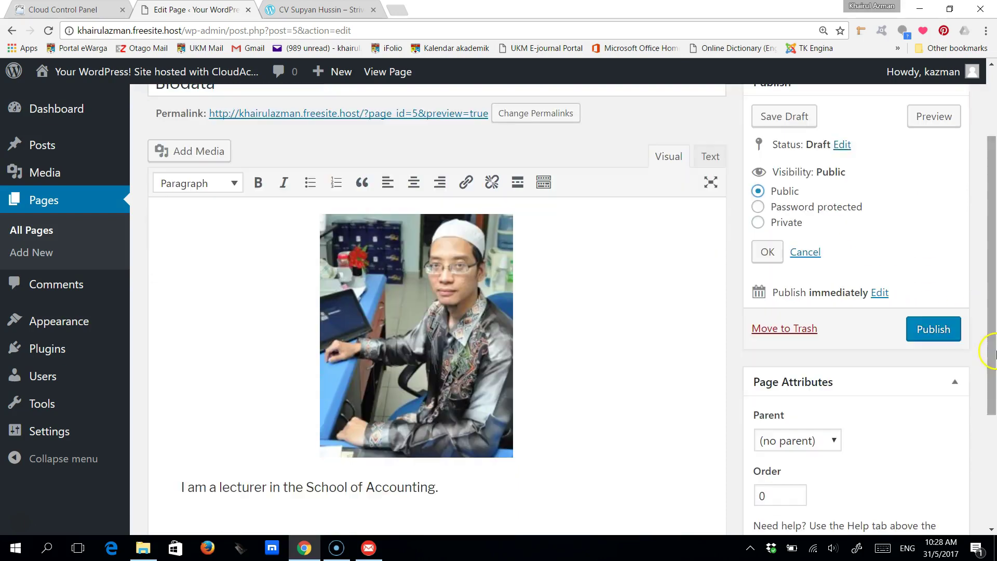
pyautogui.click(933, 328)
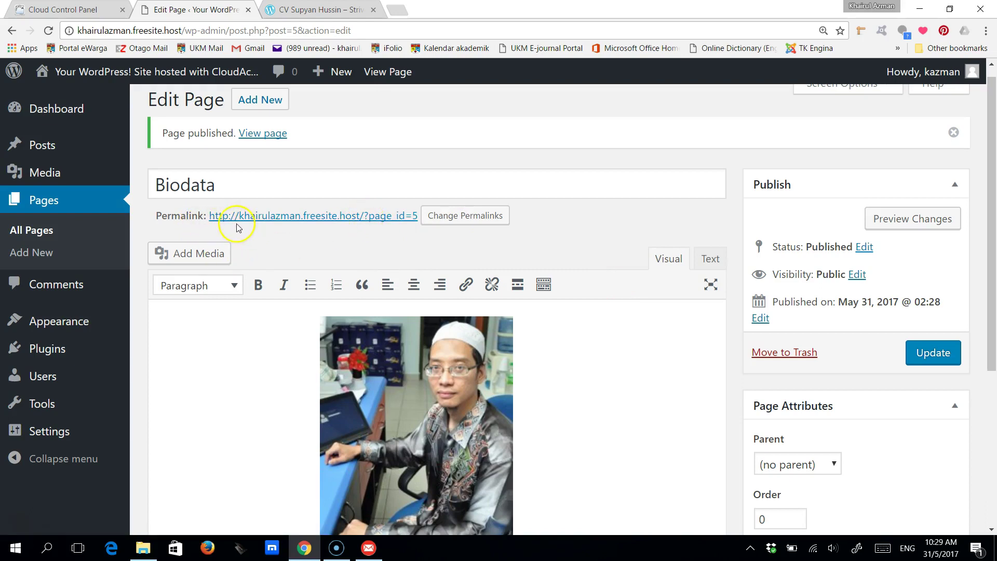
pyautogui.rightClick(328, 215)
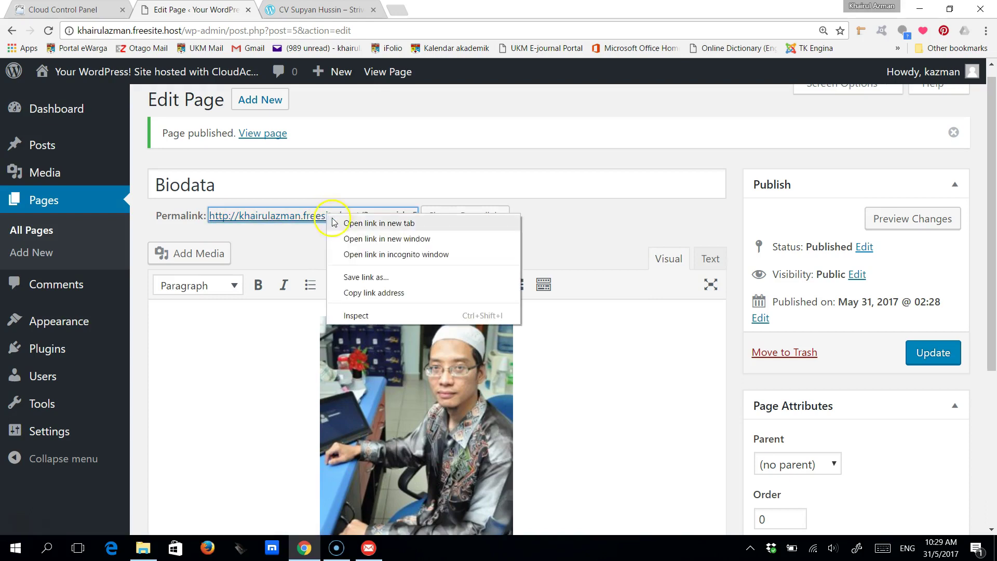
# - View the live Biodata page in a new tab to check the photo and lecturer line, then return to the editor
pyautogui.click(382, 223)
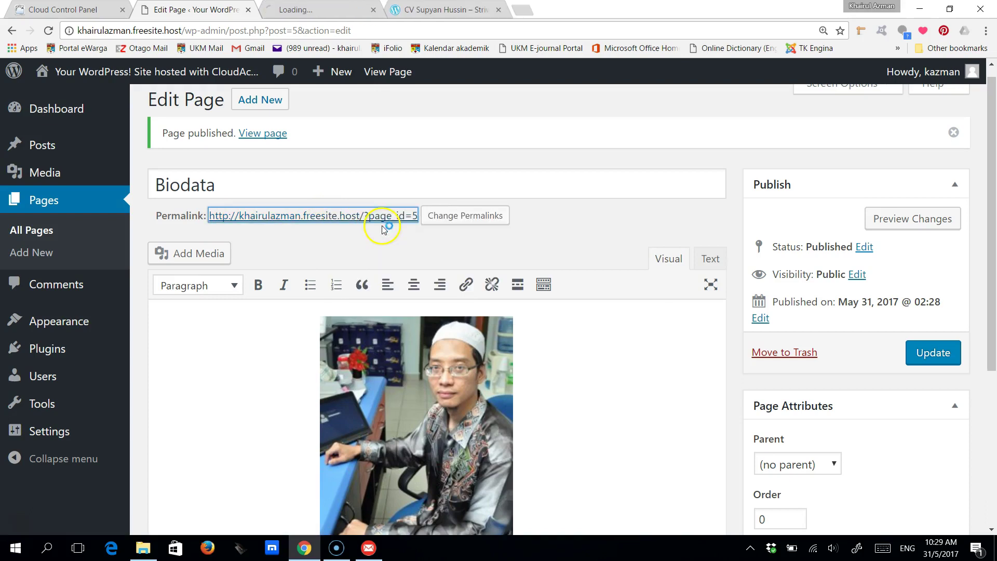
pyautogui.click(305, 11)
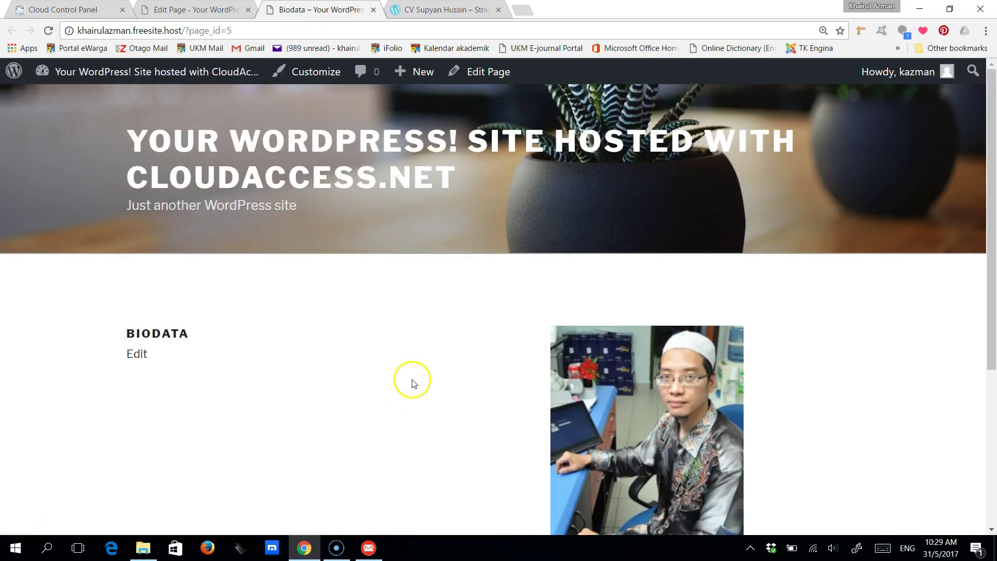
pyautogui.moveTo(986, 218); pyautogui.dragTo(987, 325)
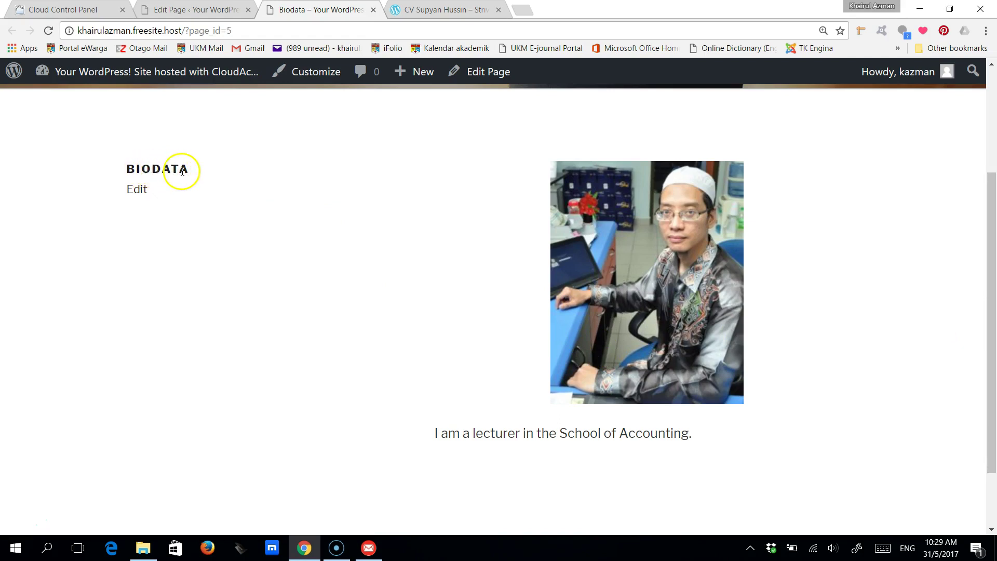
pyautogui.moveTo(668, 319)
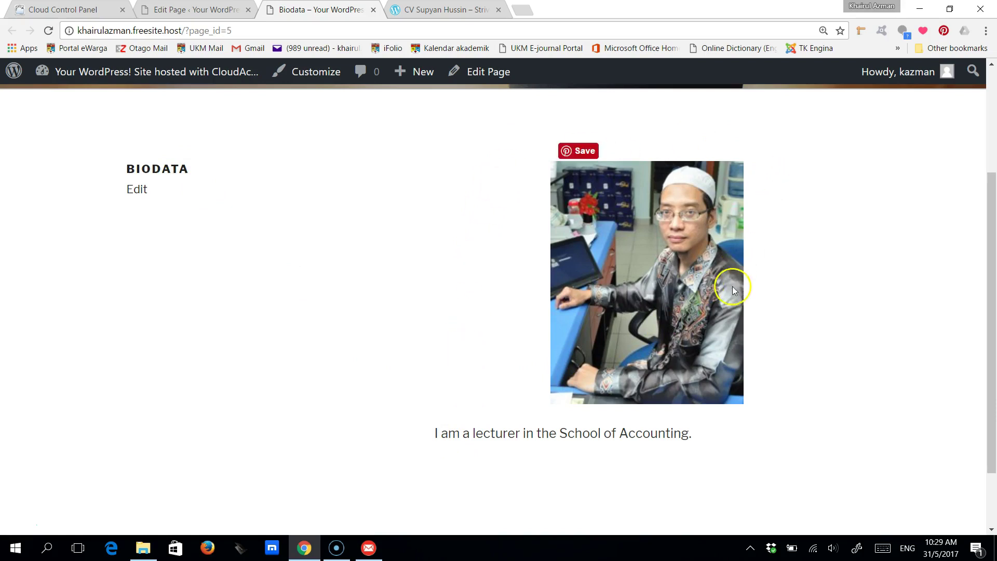
pyautogui.click(171, 11)
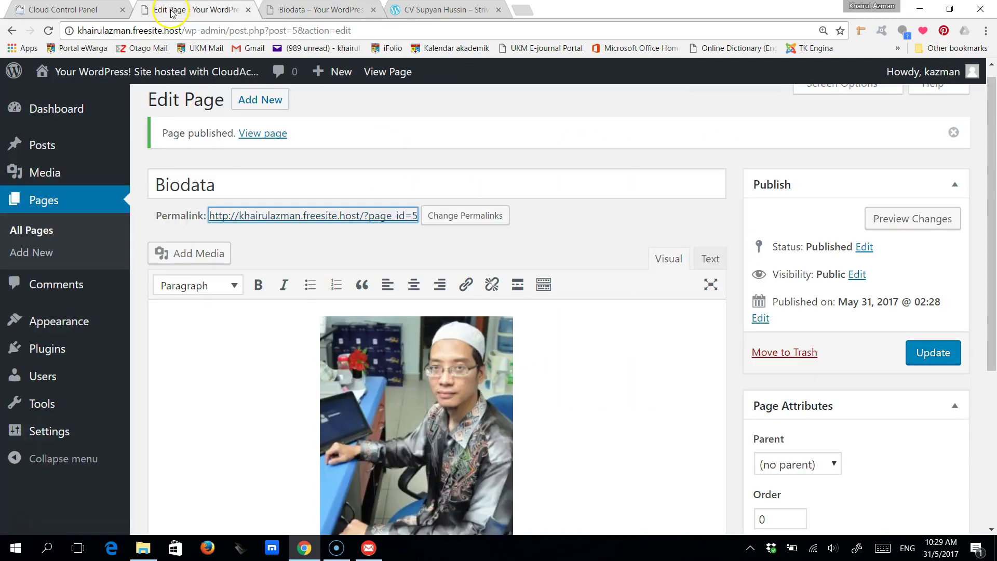
# - Open a blank Add New Page editor for a second page
pyautogui.moveTo(992, 325); pyautogui.dragTo(979, 307)
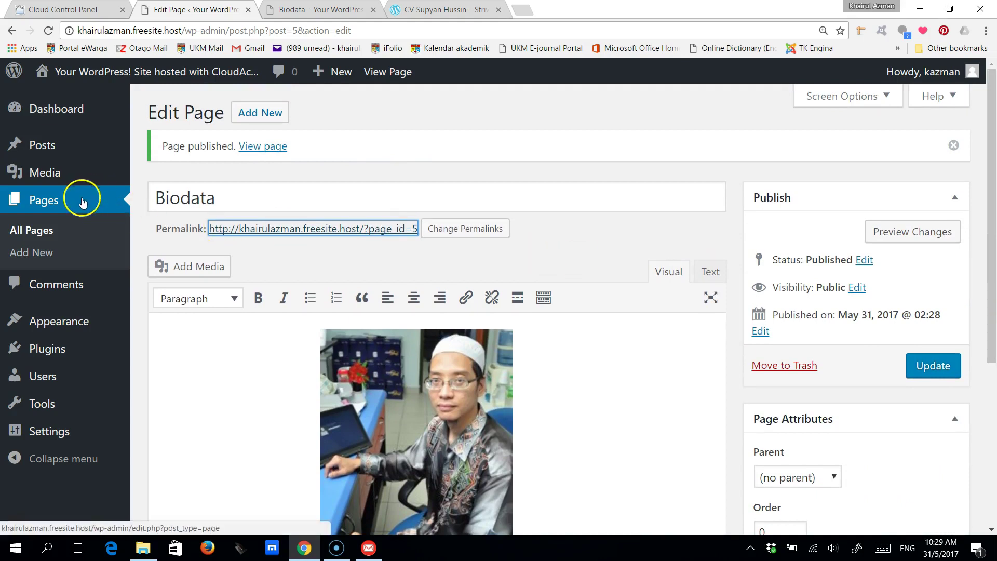
pyautogui.click(39, 253)
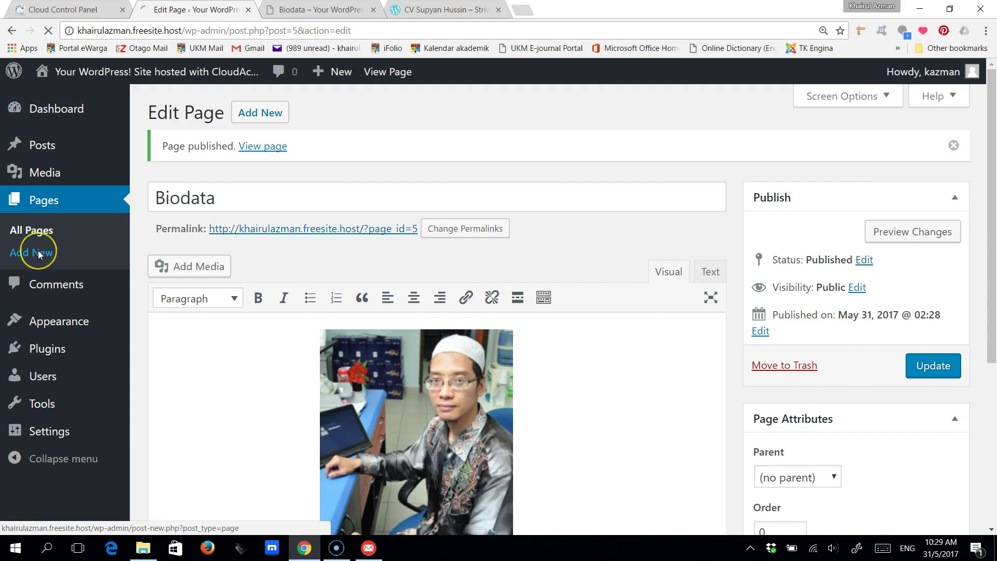
pyautogui.click(172, 153)
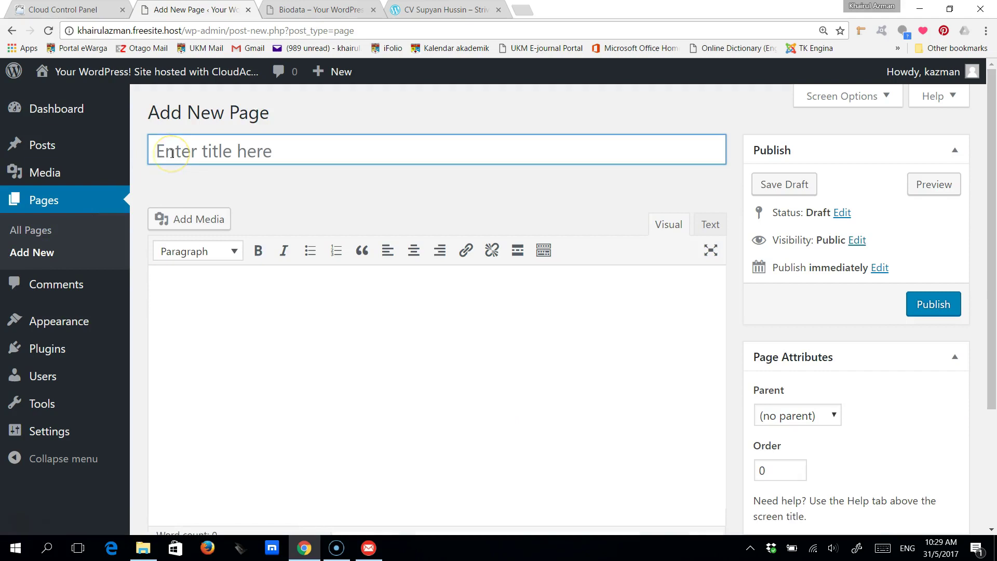
# - Title the page 'Contact' and add two bullets: 'Email:' with the email address and 'Phone:' with the phone number
pyautogui.write('Con')
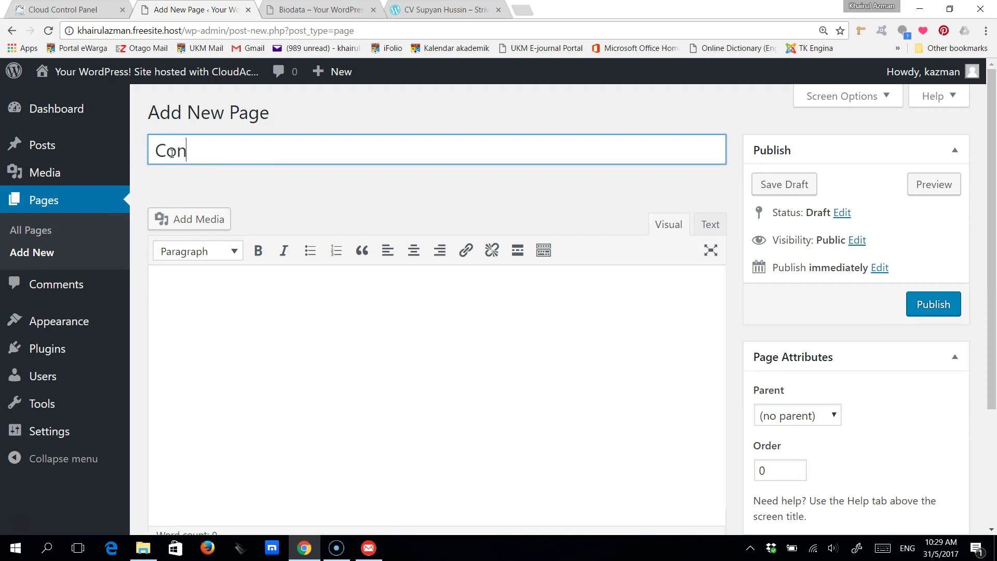
pyautogui.write('tact')
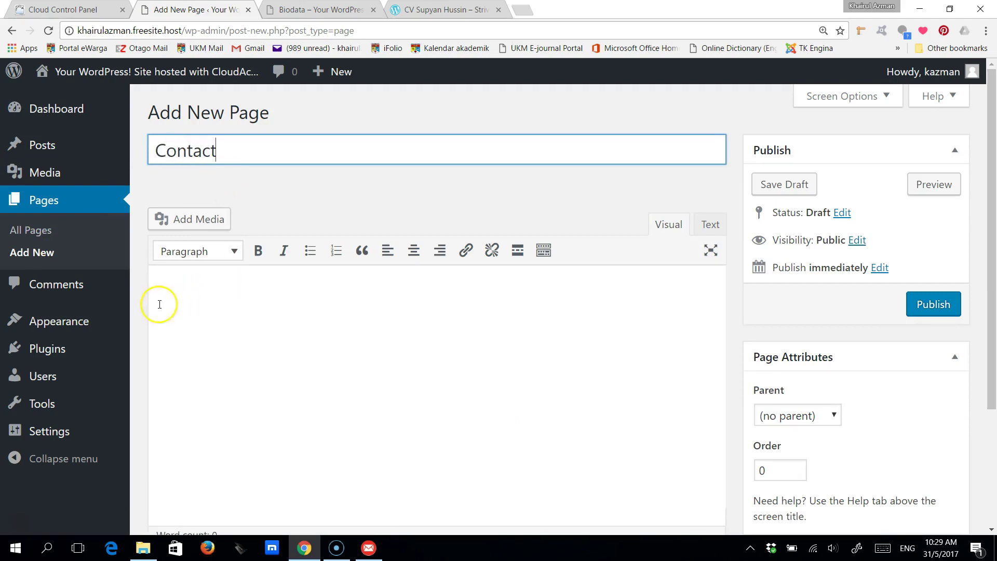
pyautogui.click(163, 287)
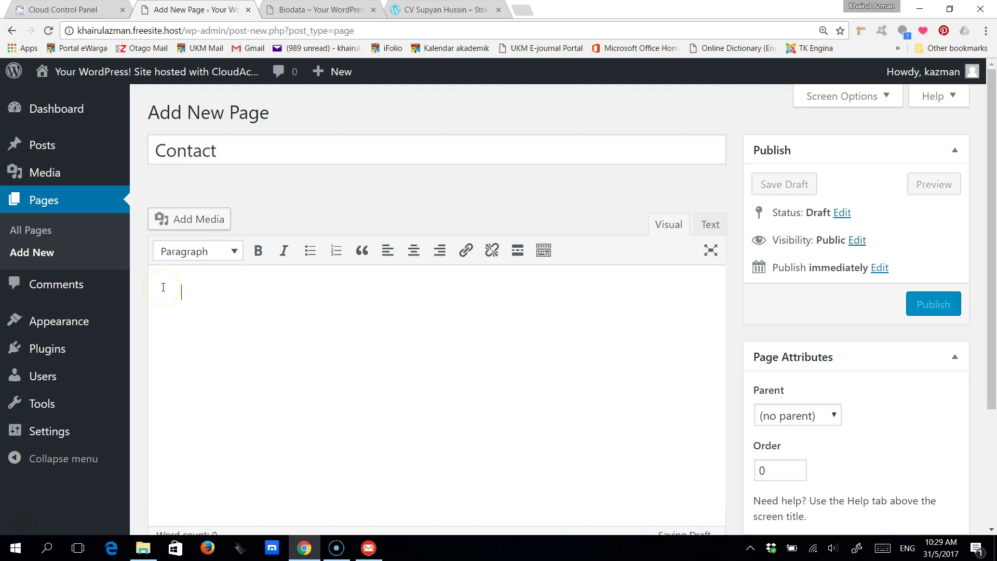
pyautogui.click(312, 253)
pyautogui.write('Email')
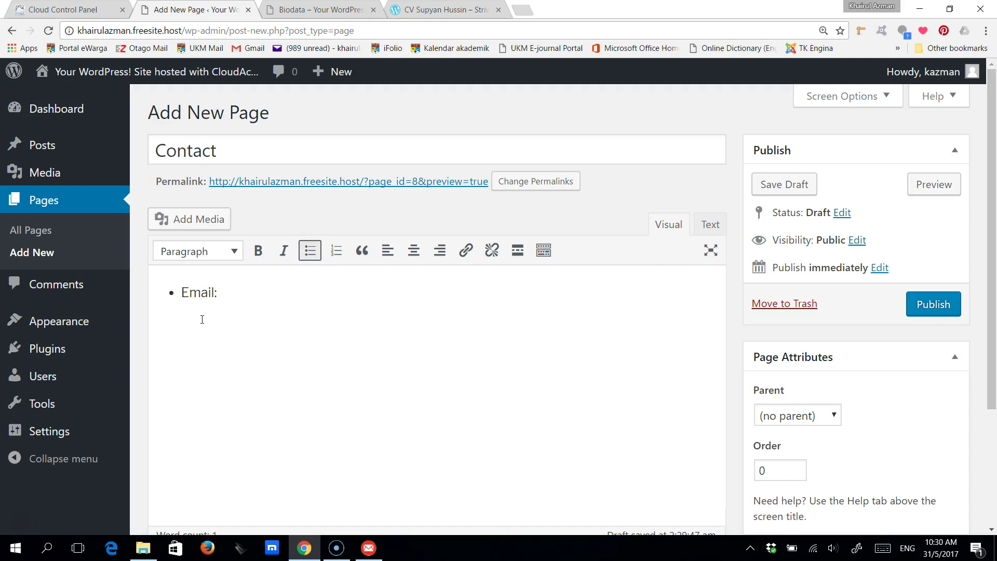
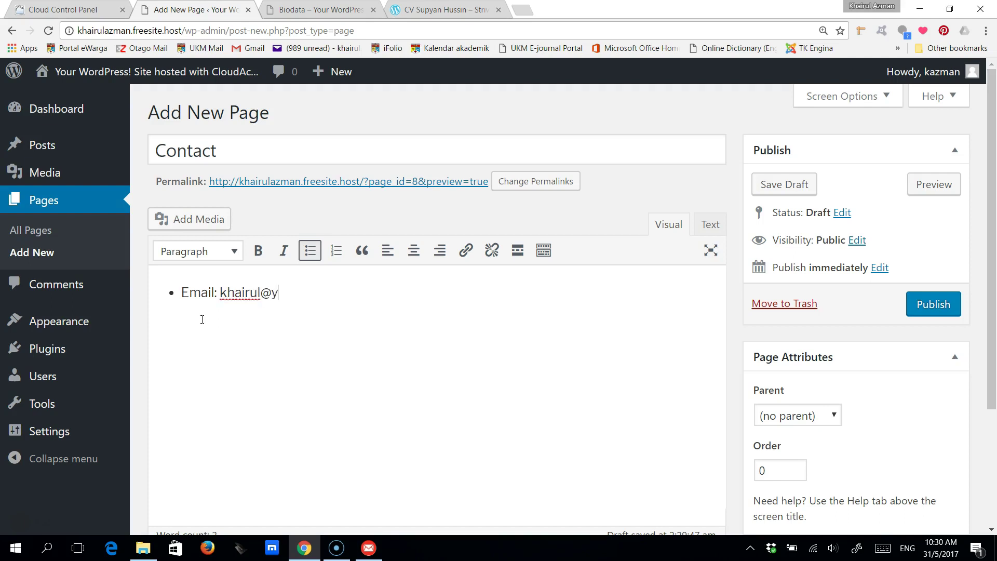
pyautogui.press('Return')
pyautogui.write('Phone')
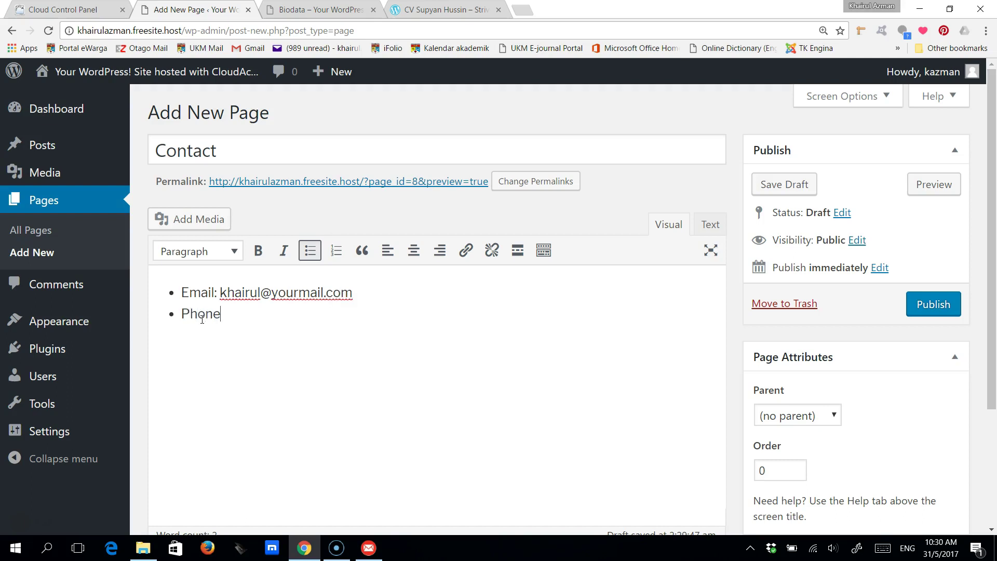
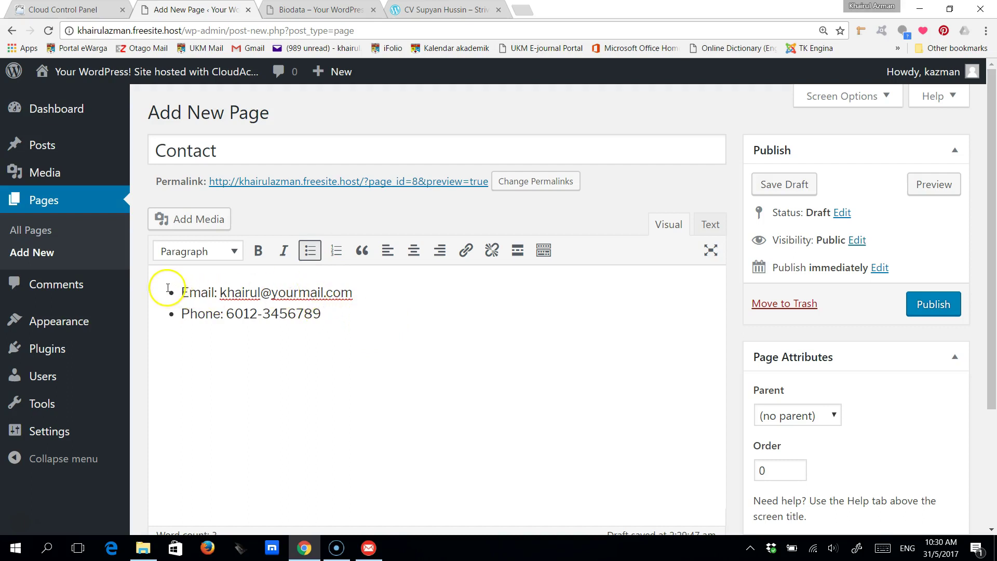
pyautogui.click(331, 314)
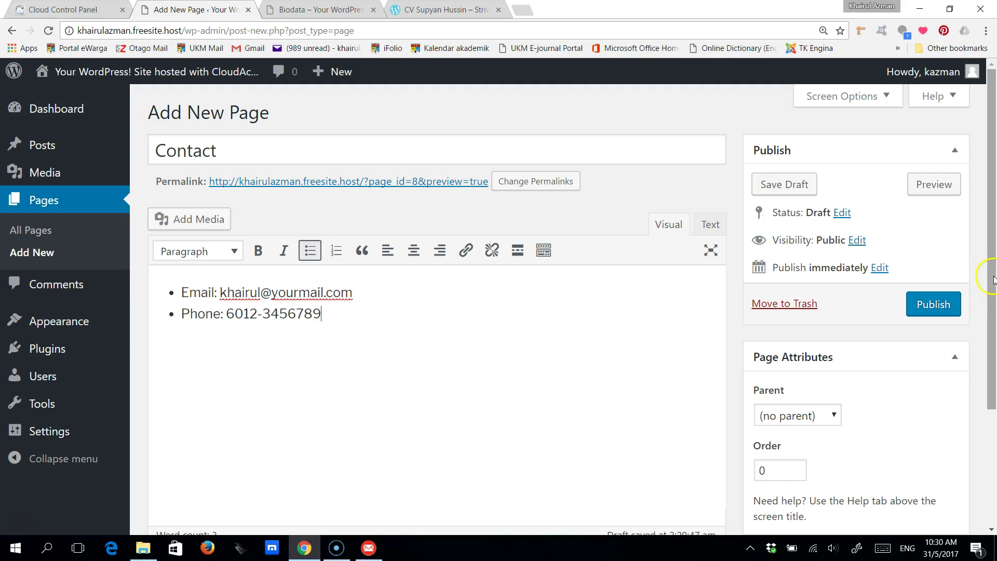
pyautogui.moveTo(988, 274)
pyautogui.mouseDown()
pyautogui.moveTo(993, 355)
pyautogui.moveTo(986, 269)
pyautogui.mouseUp()
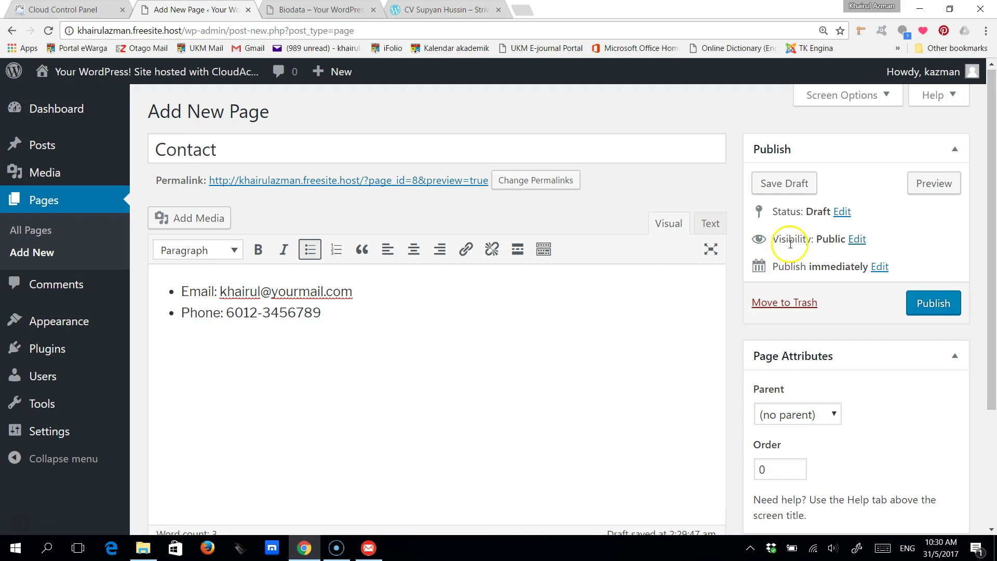
# - Set the Contact page's visibility to Password protected, enter a password, and publish it
pyautogui.click(855, 246)
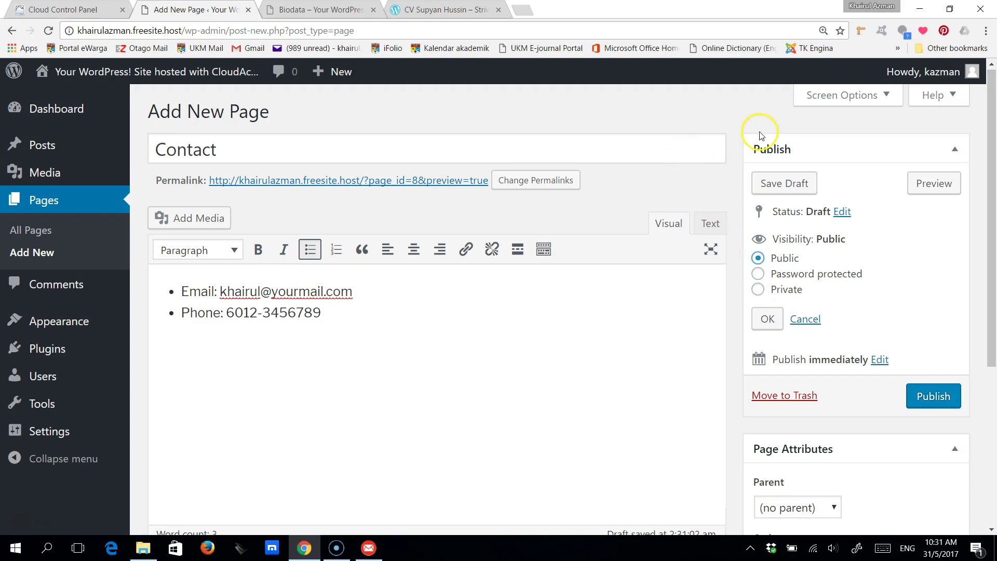
pyautogui.moveTo(894, 73)
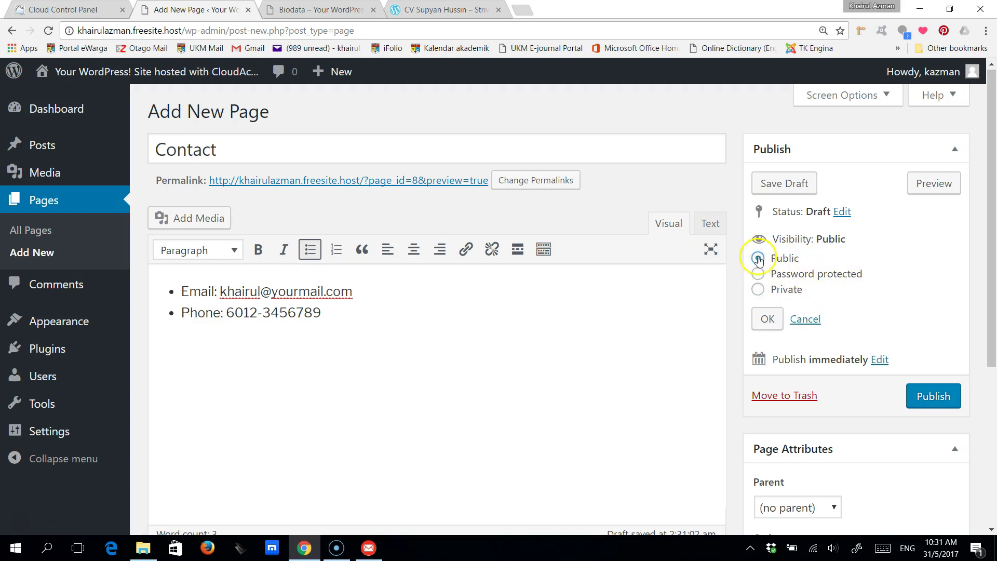
pyautogui.click(758, 275)
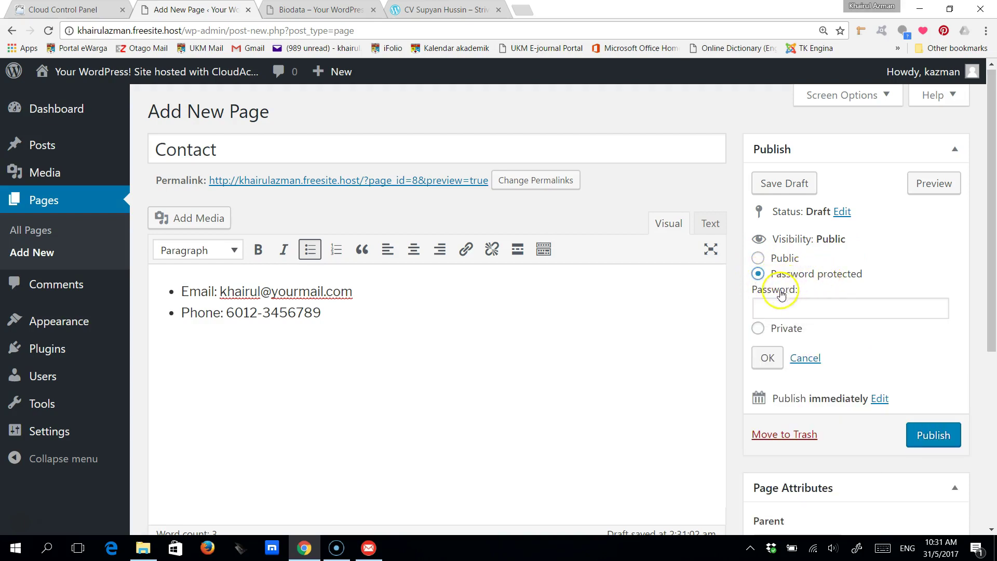
pyautogui.click(766, 311)
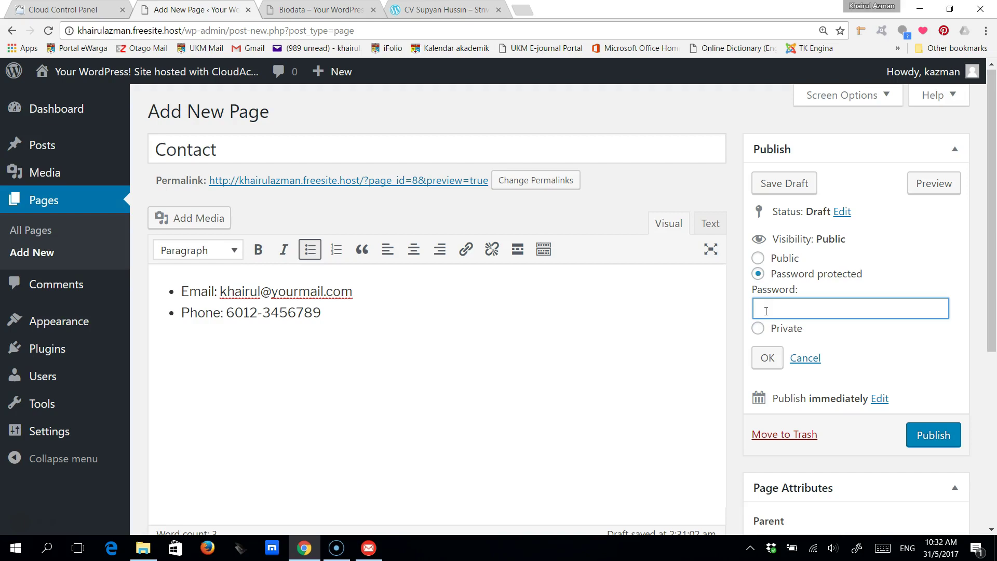
pyautogui.write('samplepassw')
pyautogui.click(811, 321)
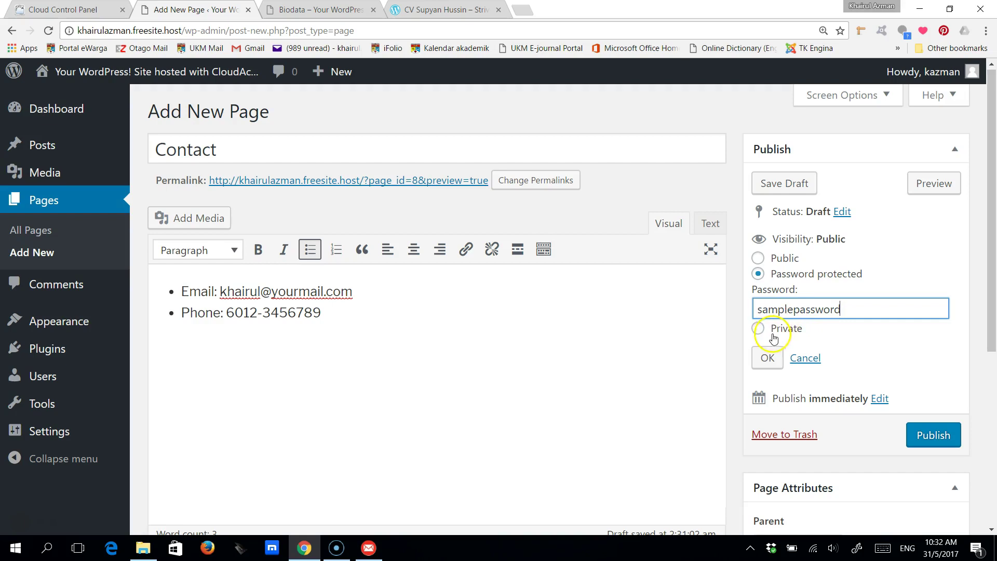
pyautogui.click(927, 436)
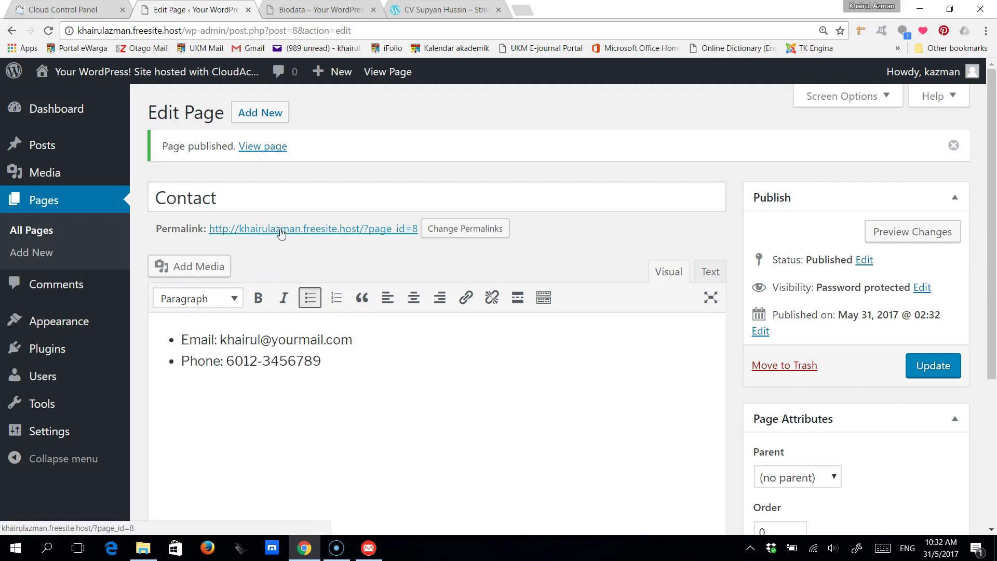
# - Open the live 'Protected: Contact' page and submit a password at its prompt
pyautogui.click(280, 229)
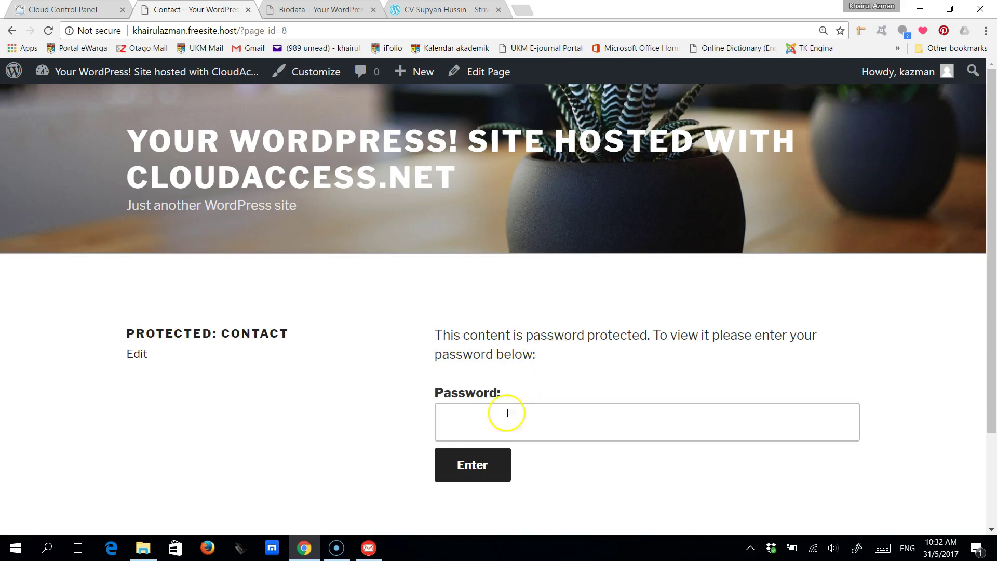
pyautogui.click(484, 424)
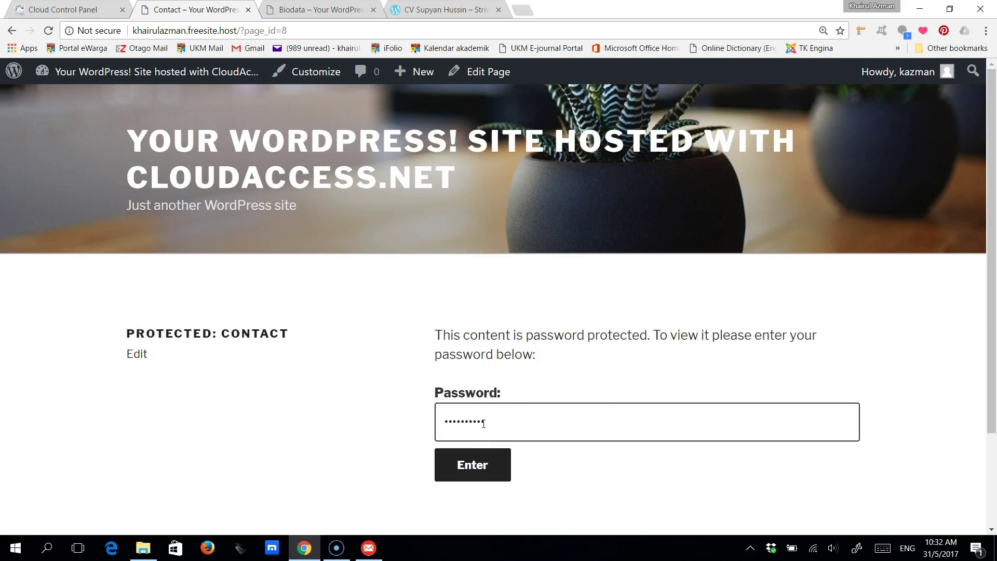
pyautogui.click(469, 472)
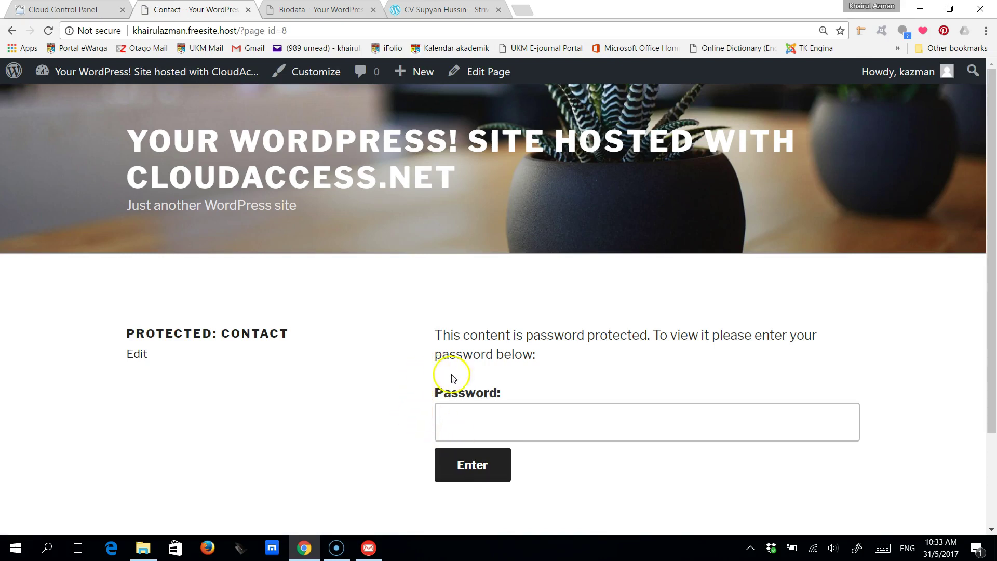
# - Enter the page password to unlock the Contact page, then dismiss the save-password prompt
pyautogui.click(455, 429)
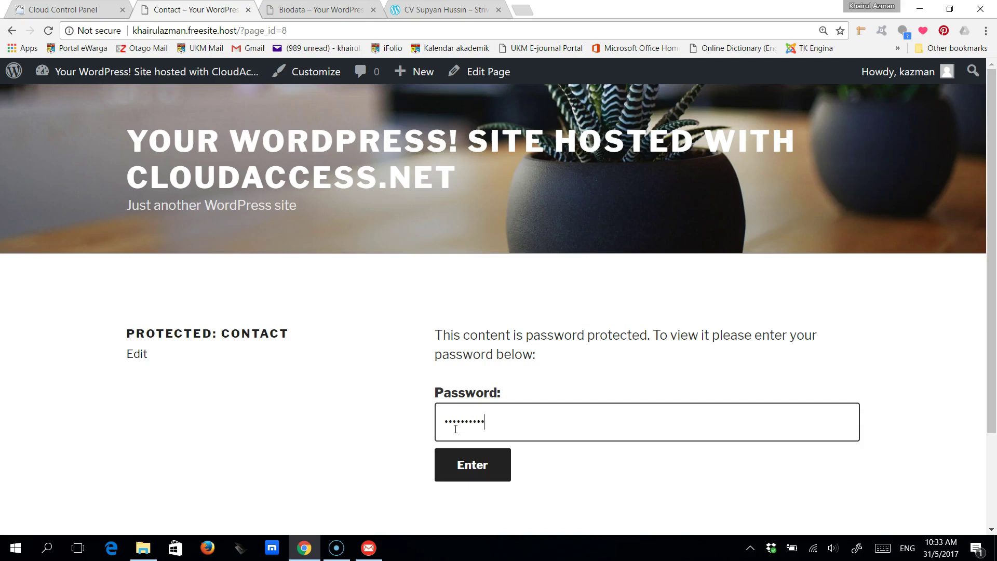
pyautogui.click(473, 465)
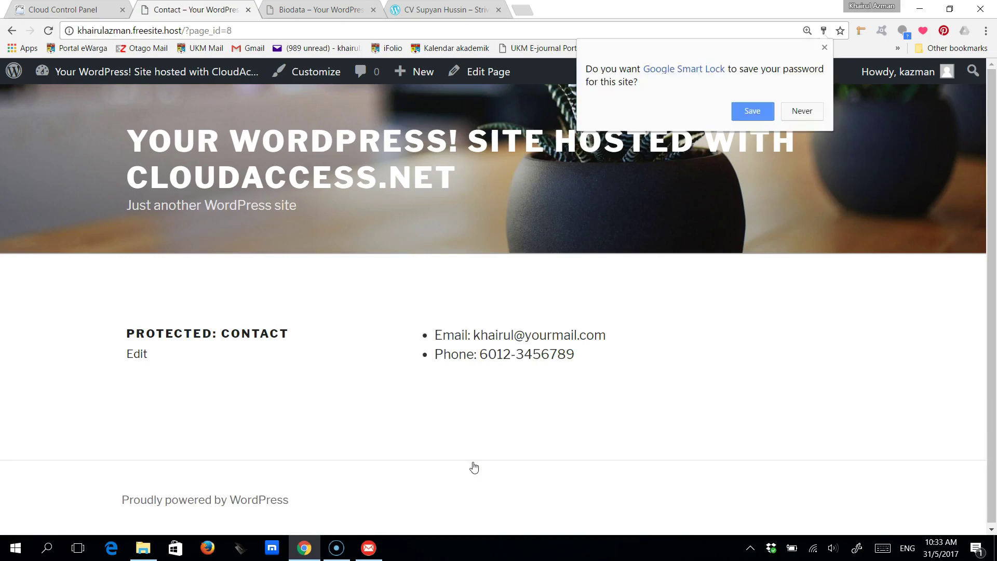
pyautogui.click(824, 48)
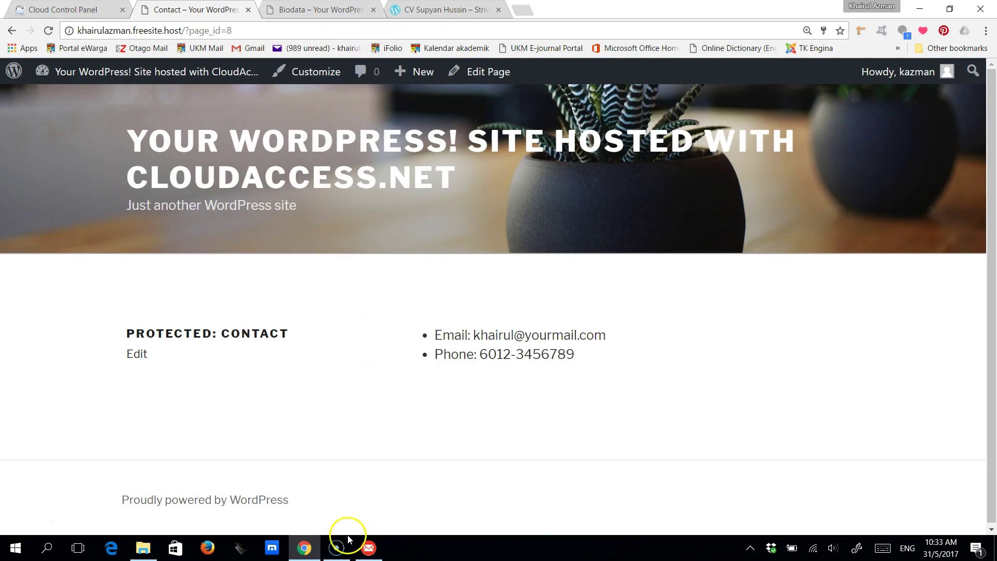
pyautogui.moveTo(313, 550)
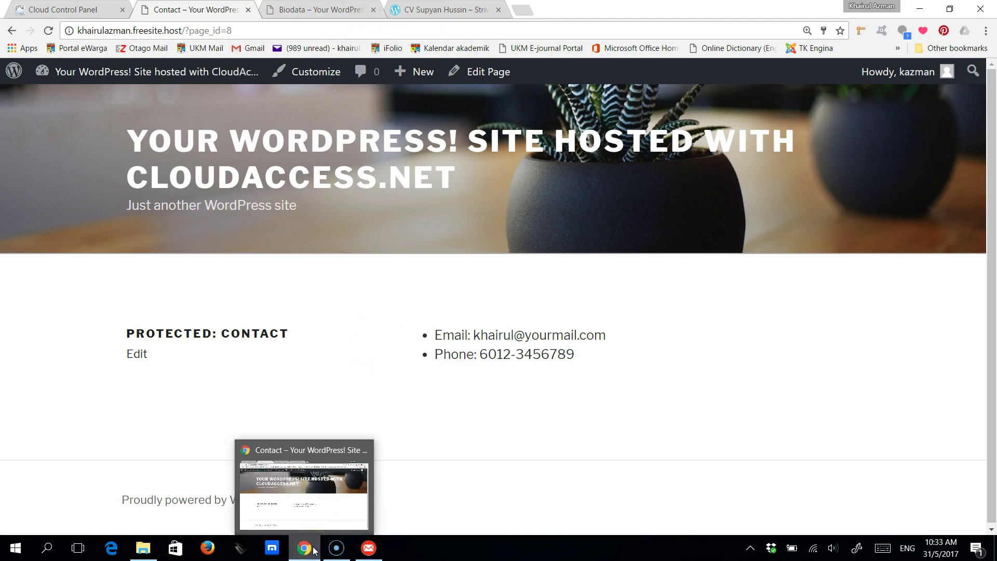